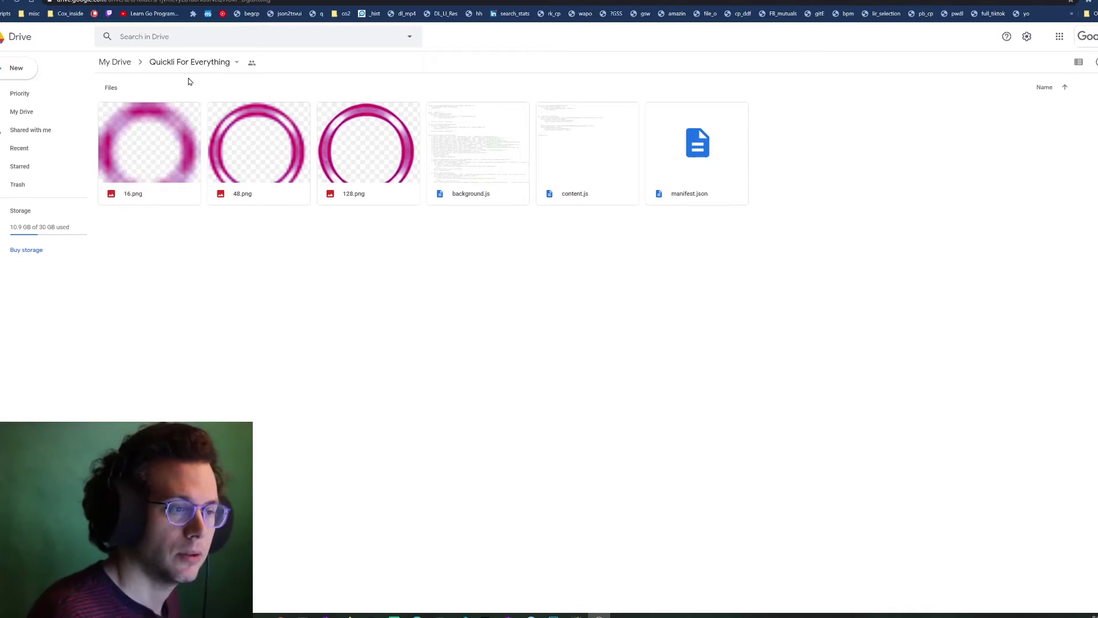
Download the whole Quickli For Everything folder from Drive as a zip.
click(191, 62)
click(403, 339)
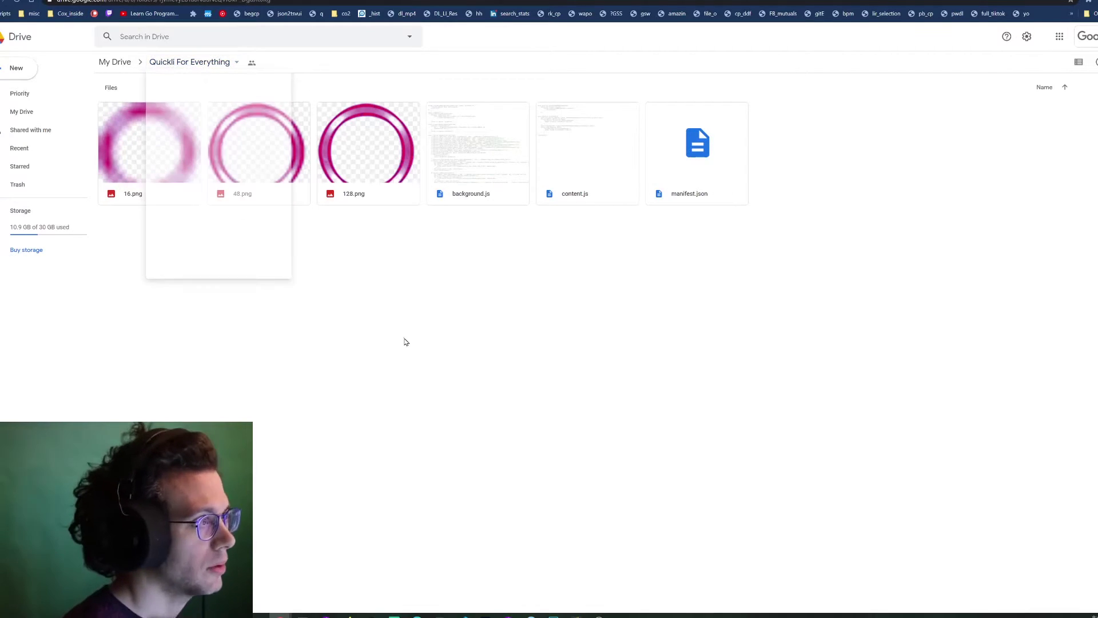
click(197, 64)
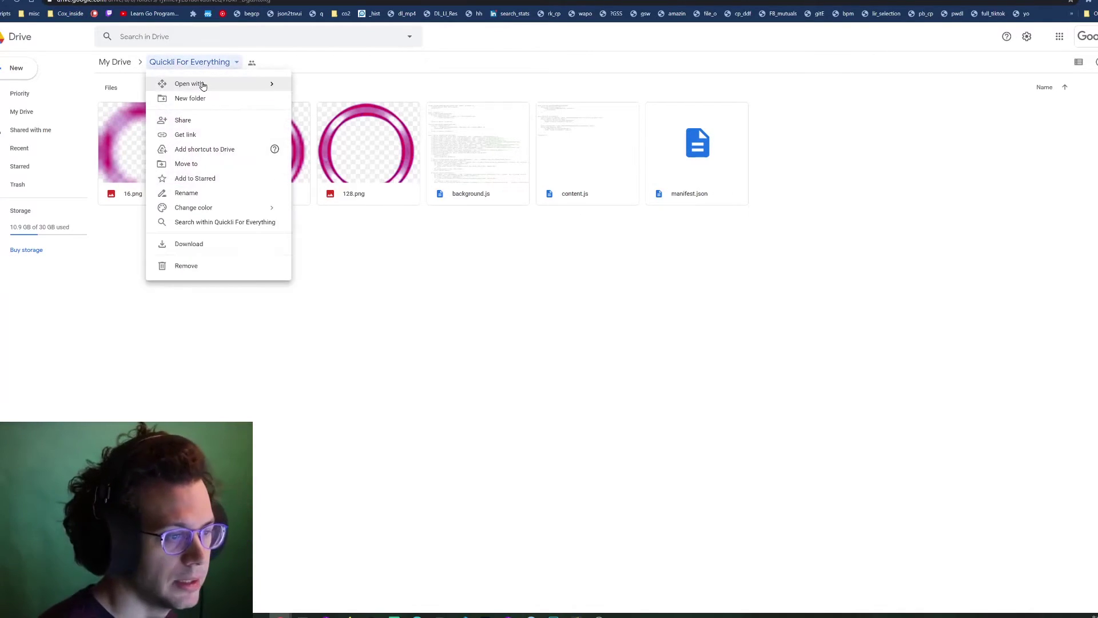
click(194, 244)
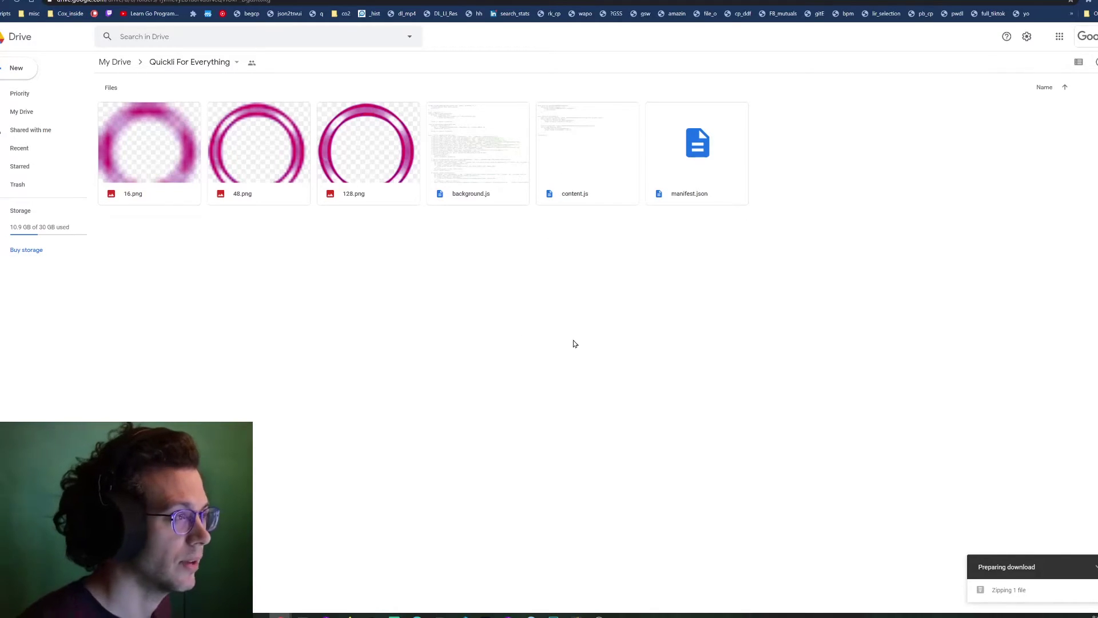
Preview manifest.json in the folder to check the extension's version line, and close the preview.
double_click(707, 147)
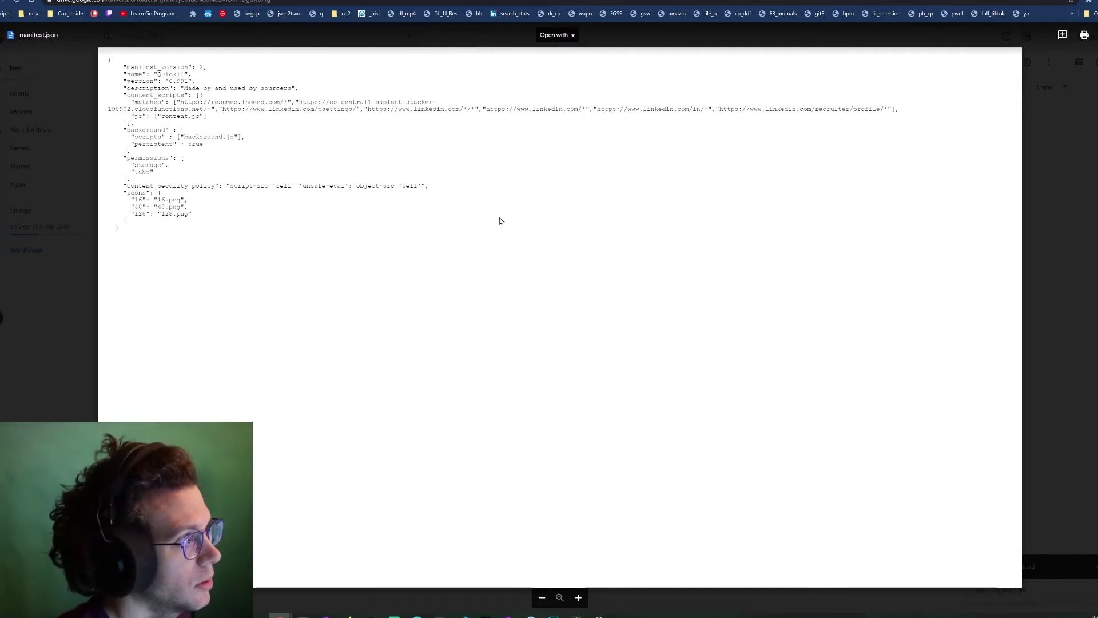
drag(195, 81, 126, 81)
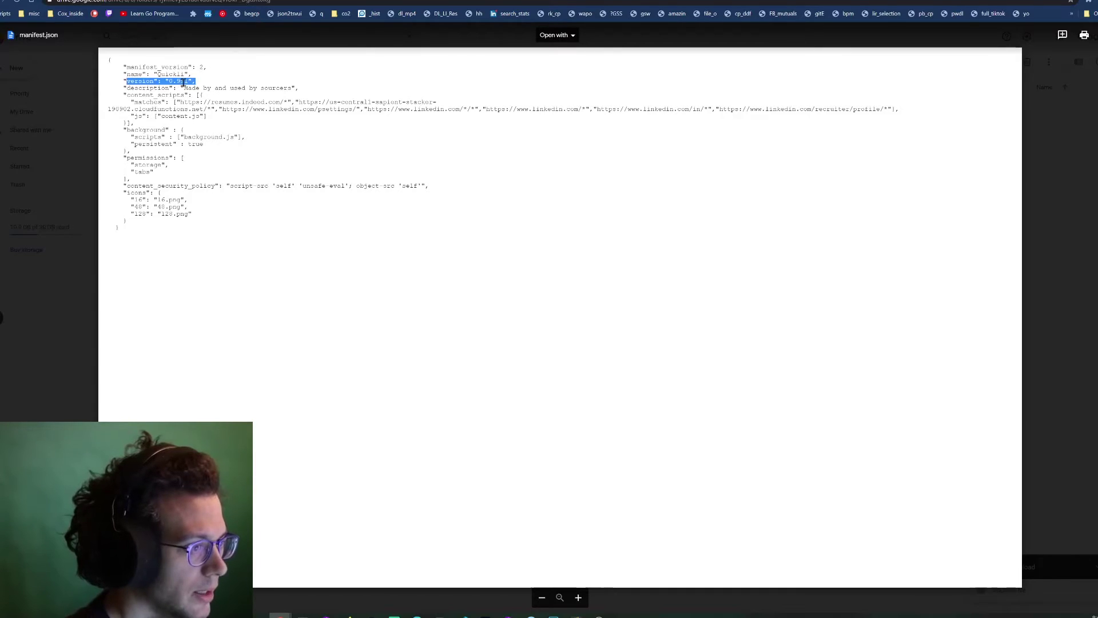
double_click(181, 81)
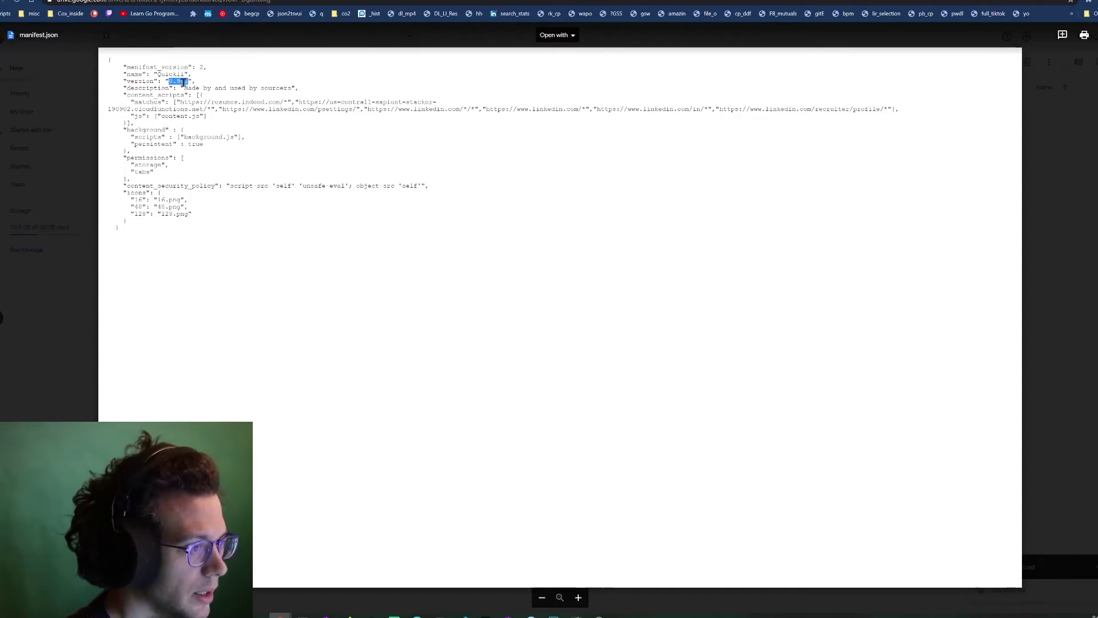
click(64, 400)
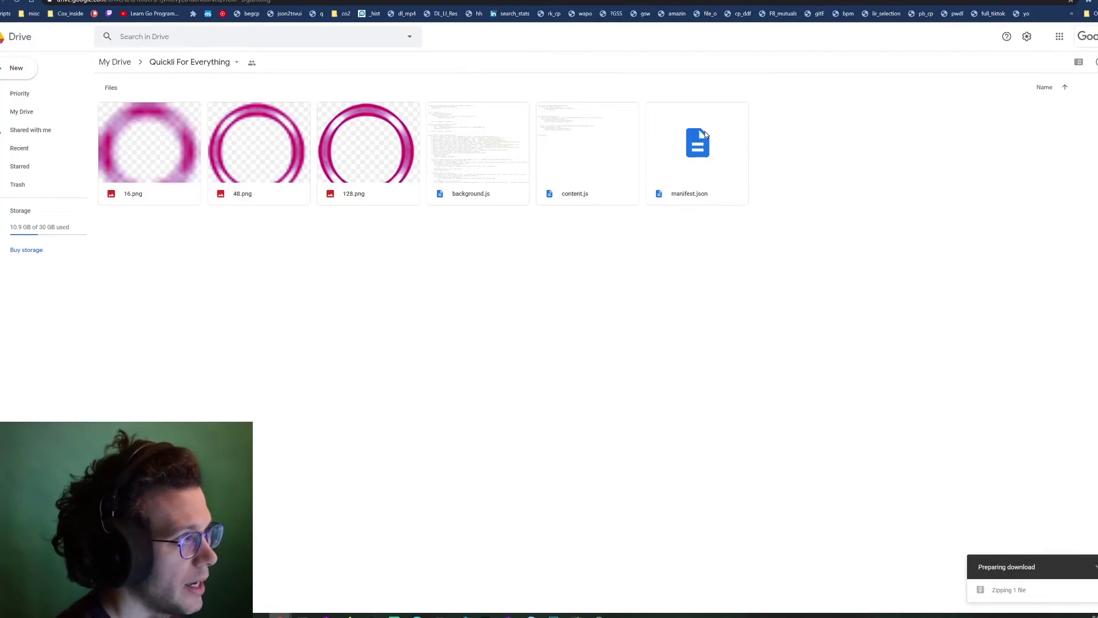
double_click(705, 132)
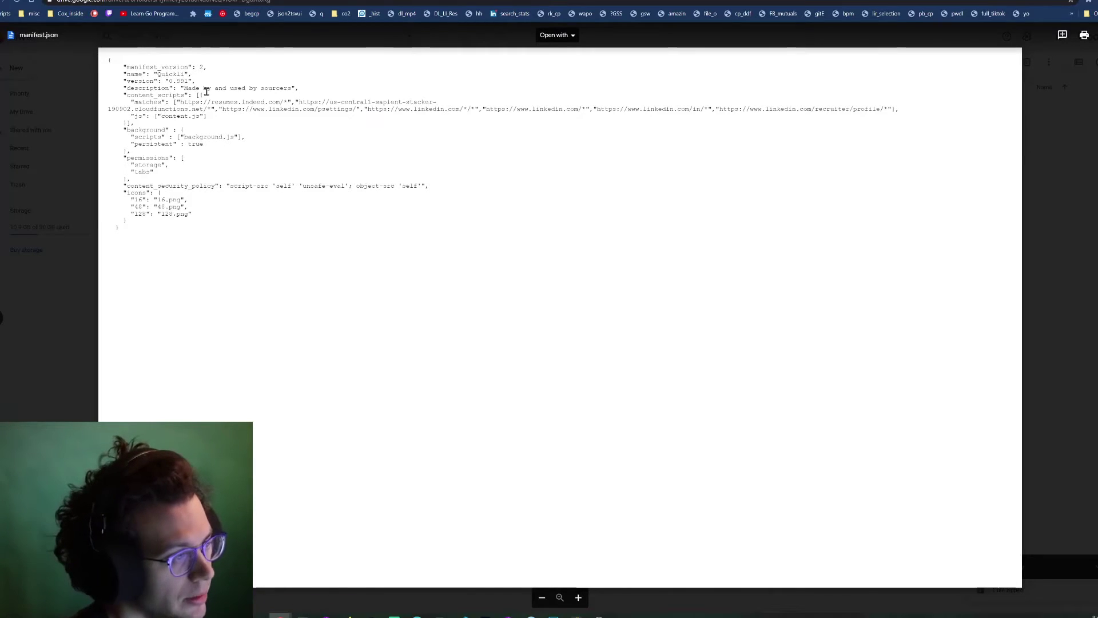
triple_click(387, 116)
click(385, 116)
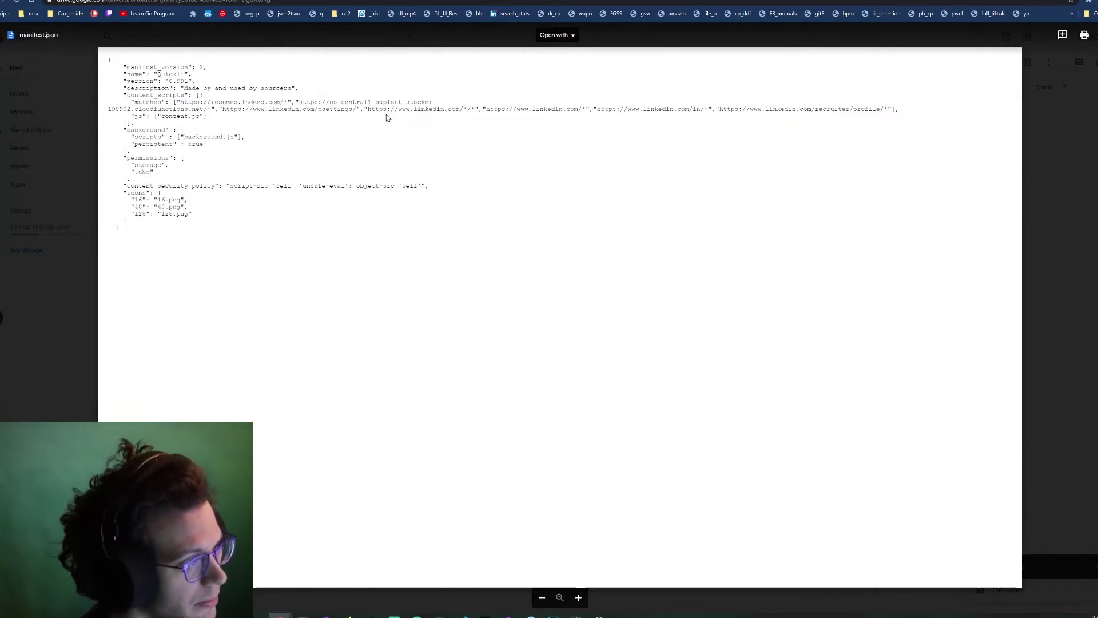
click(1024, 137)
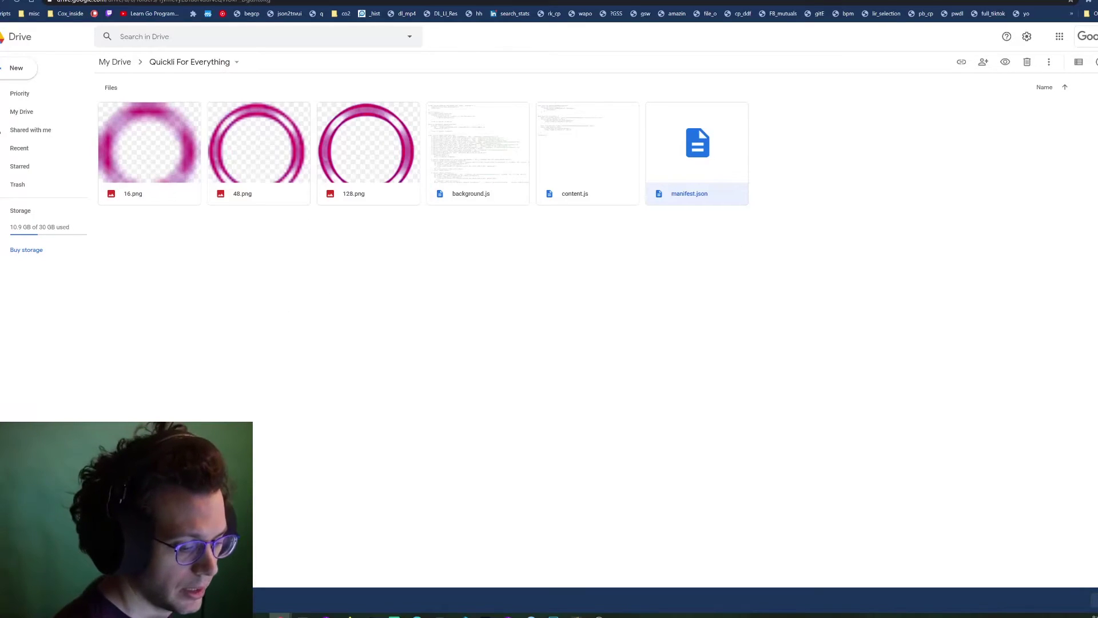
Switch to the Downloads folder in File Explorer and extract today's Quickli zip into a folder named Quickli For Everything 20 Jan 2021.
key(alt+Tab)
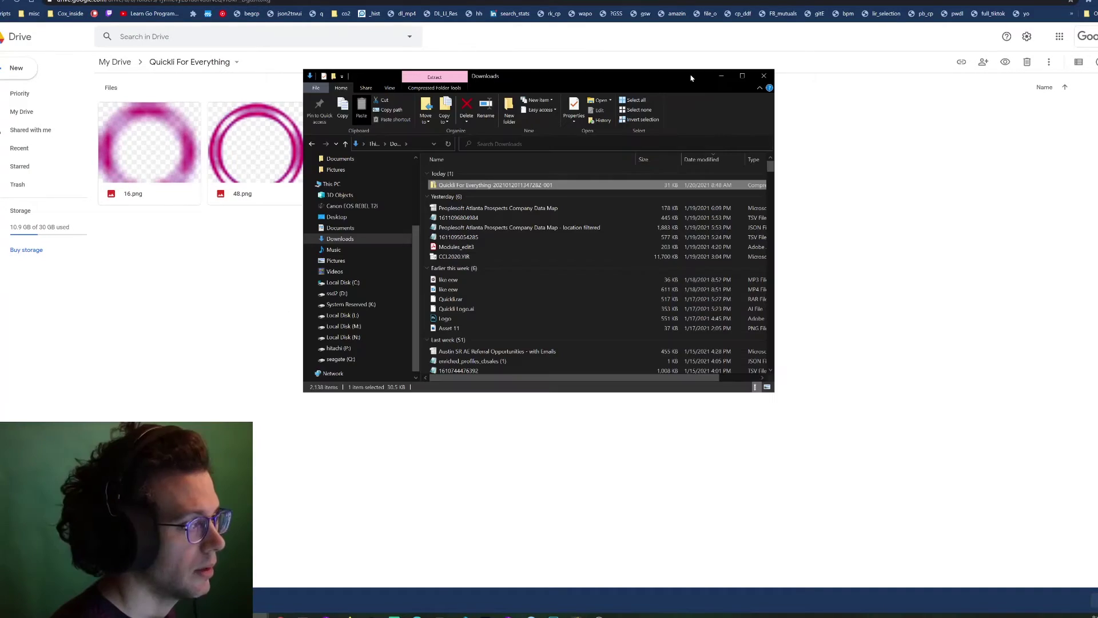
right_click(481, 185)
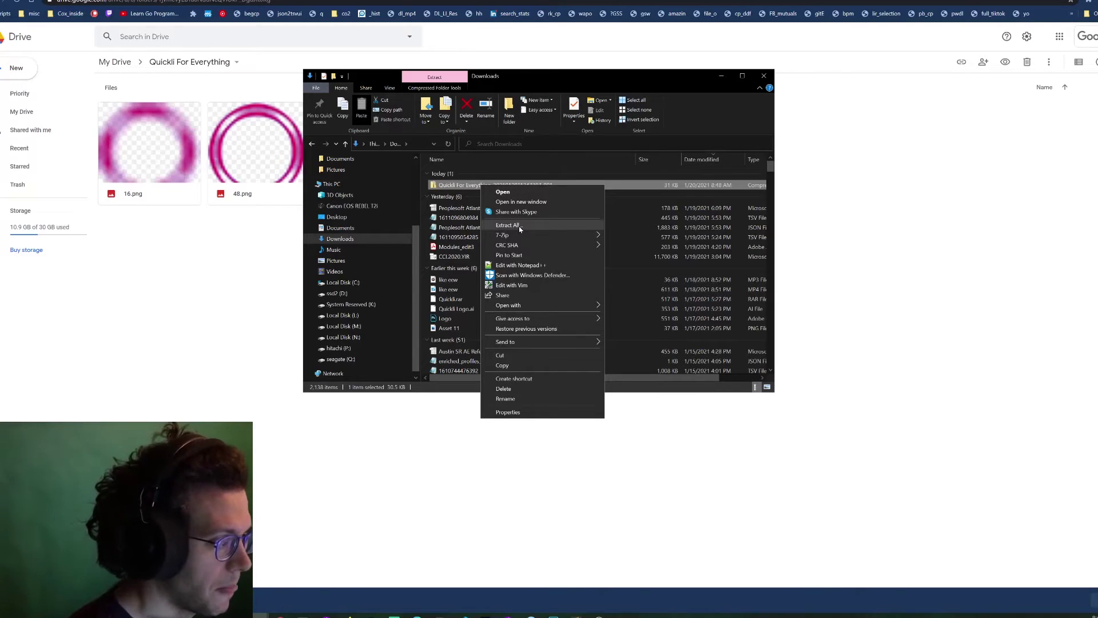
mouse_move(514, 233)
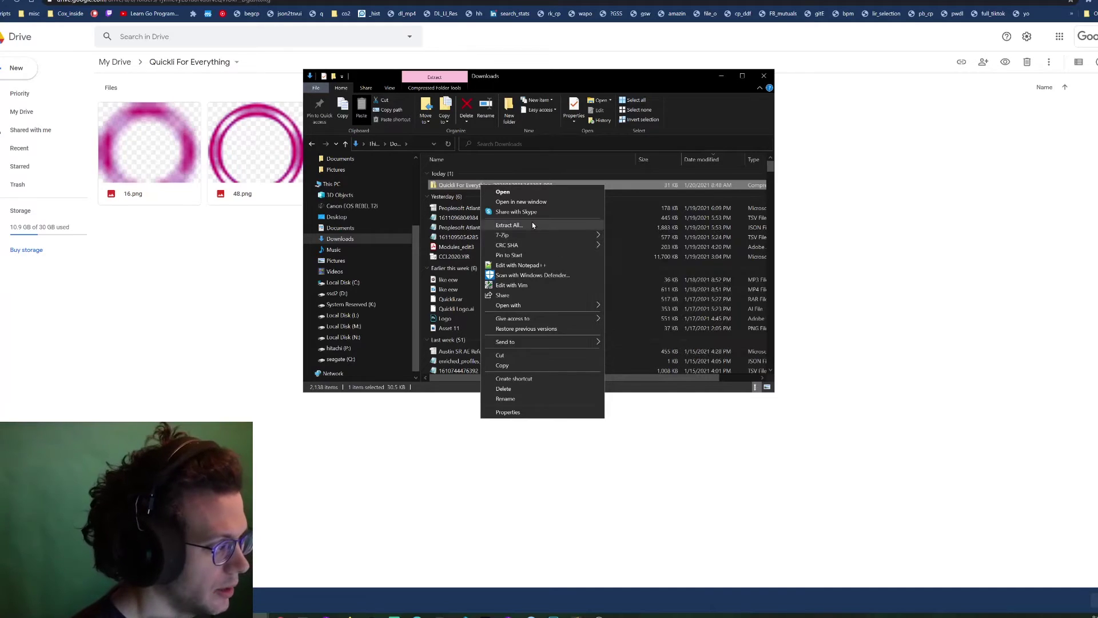
click(523, 224)
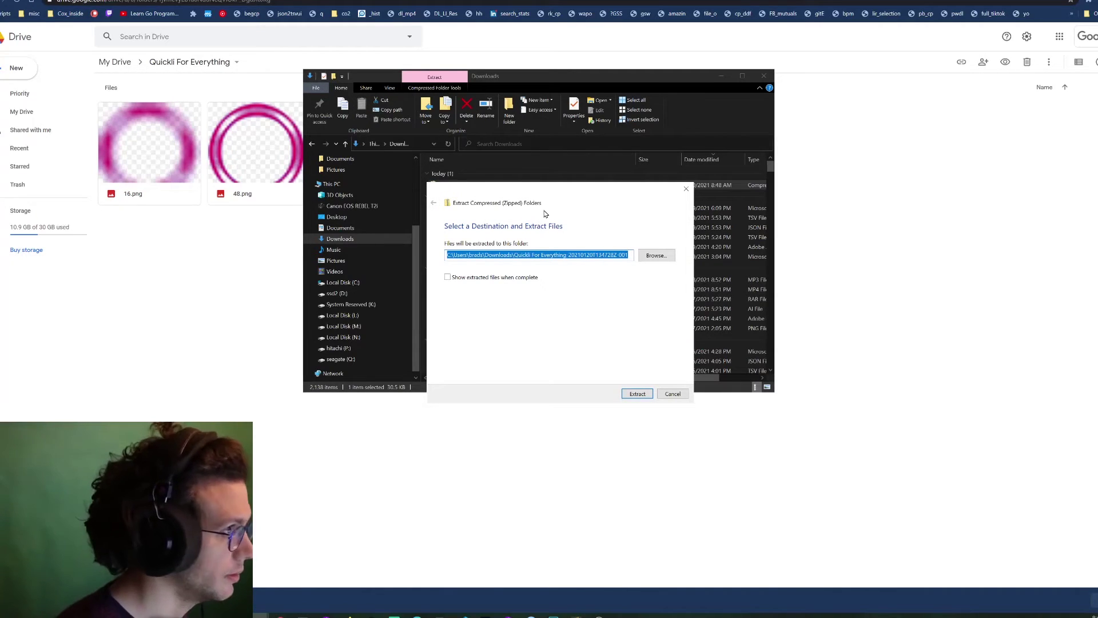
click(565, 256)
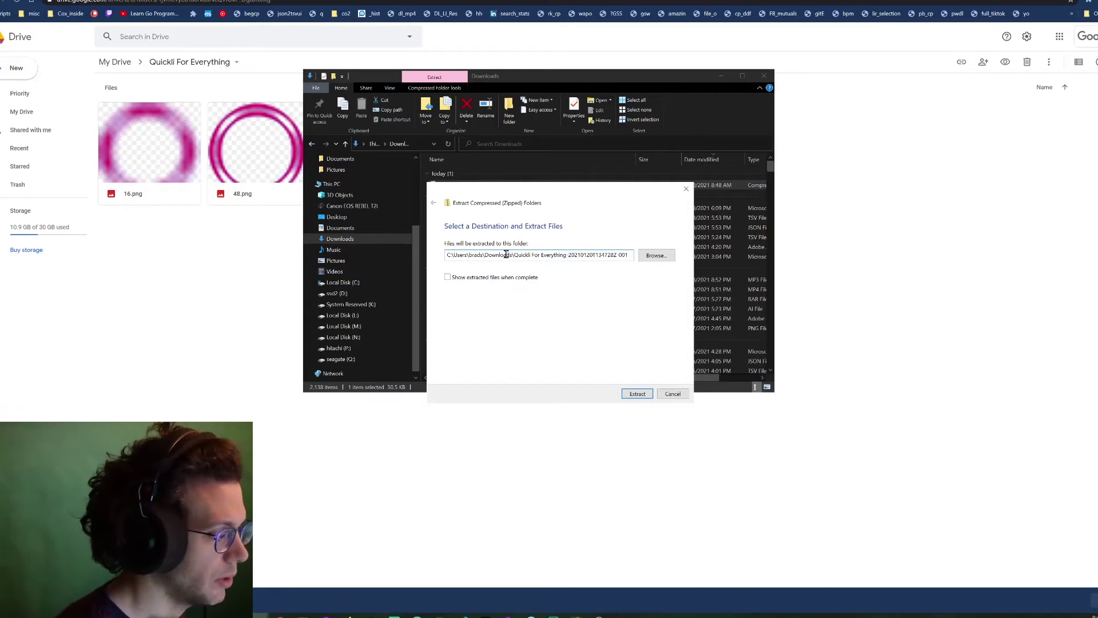
drag(566, 255, 630, 255)
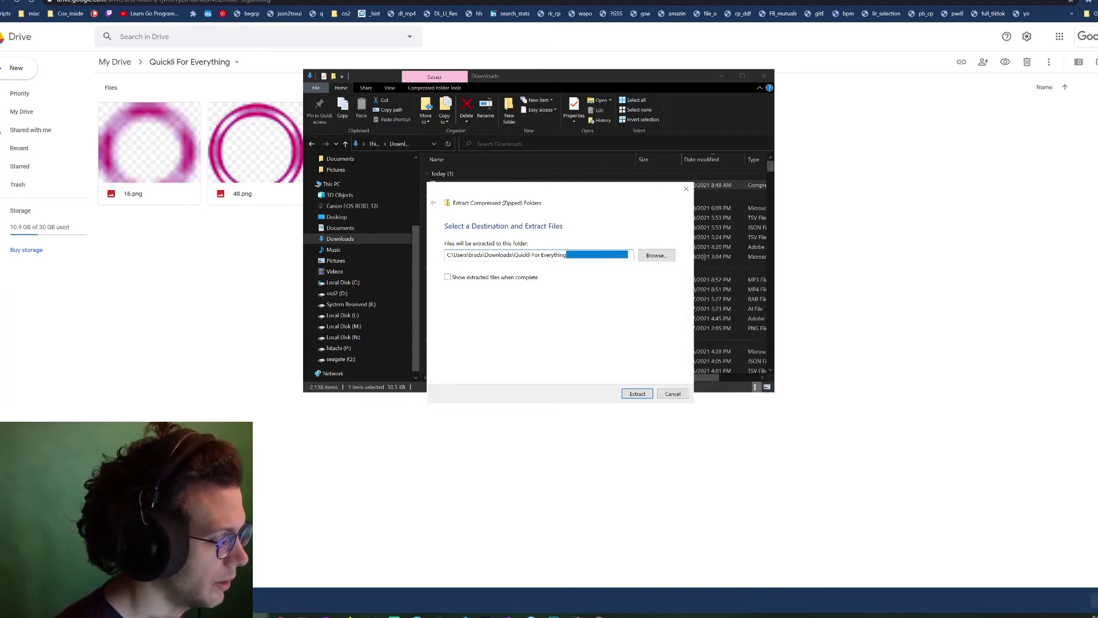
key(BackSpace)
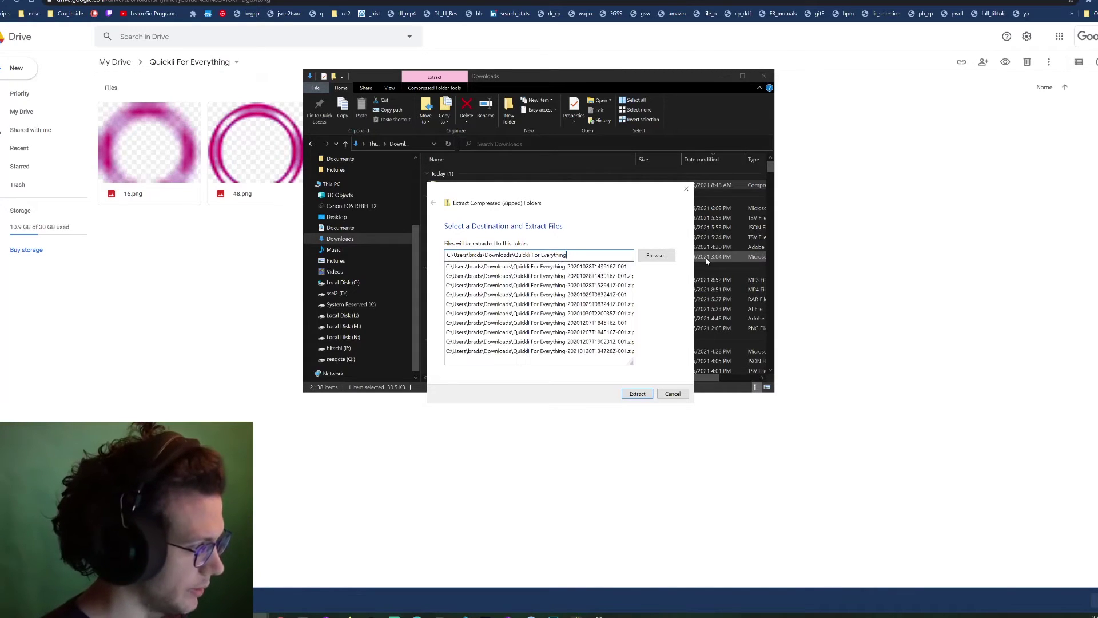
key(Escape)
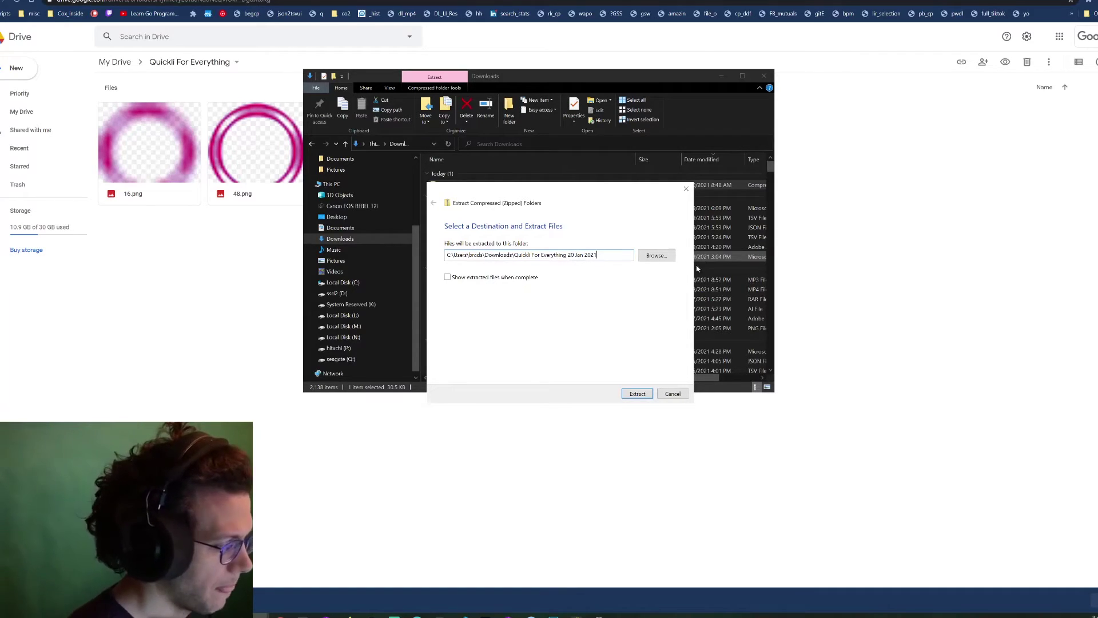
click(637, 393)
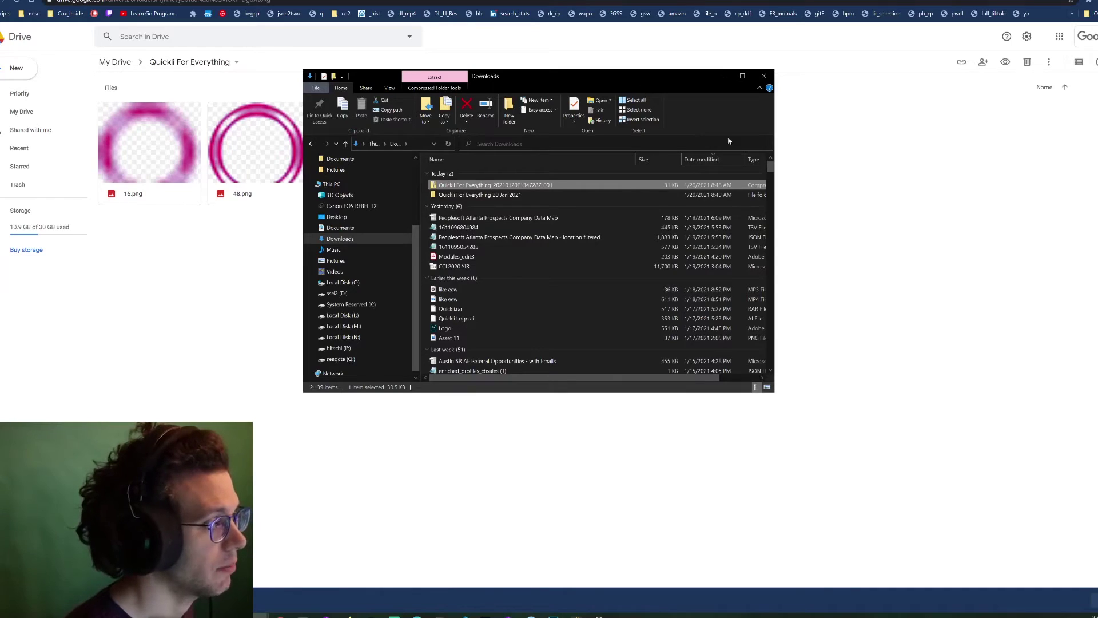
Switch to Chrome's Extensions page and turn on Developer mode.
click(869, 202)
key(ctrl+Tab)
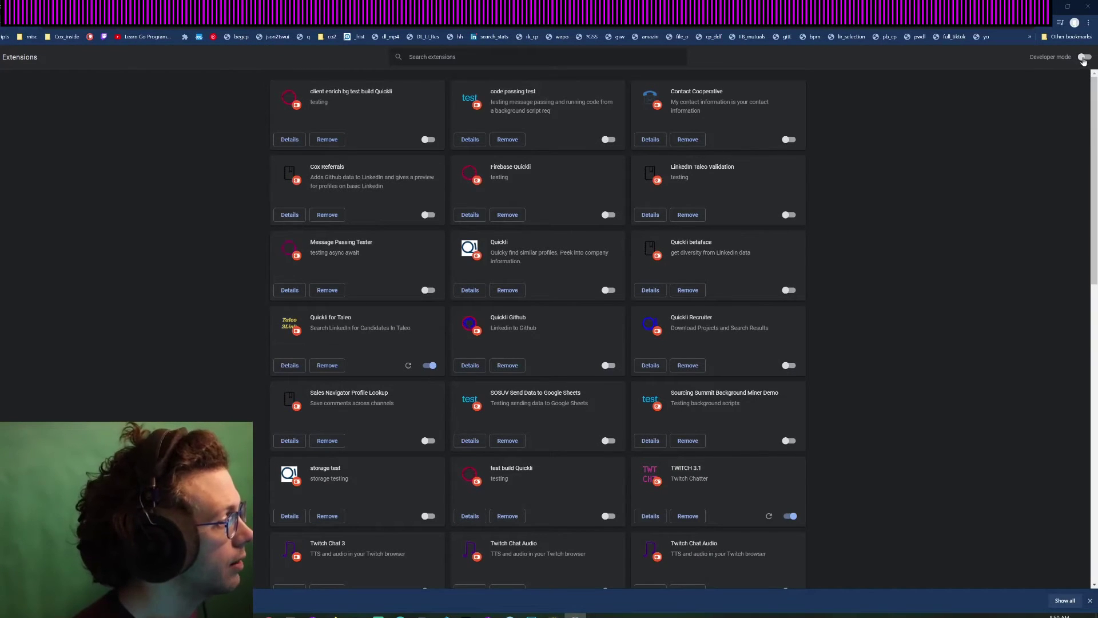
click(1084, 58)
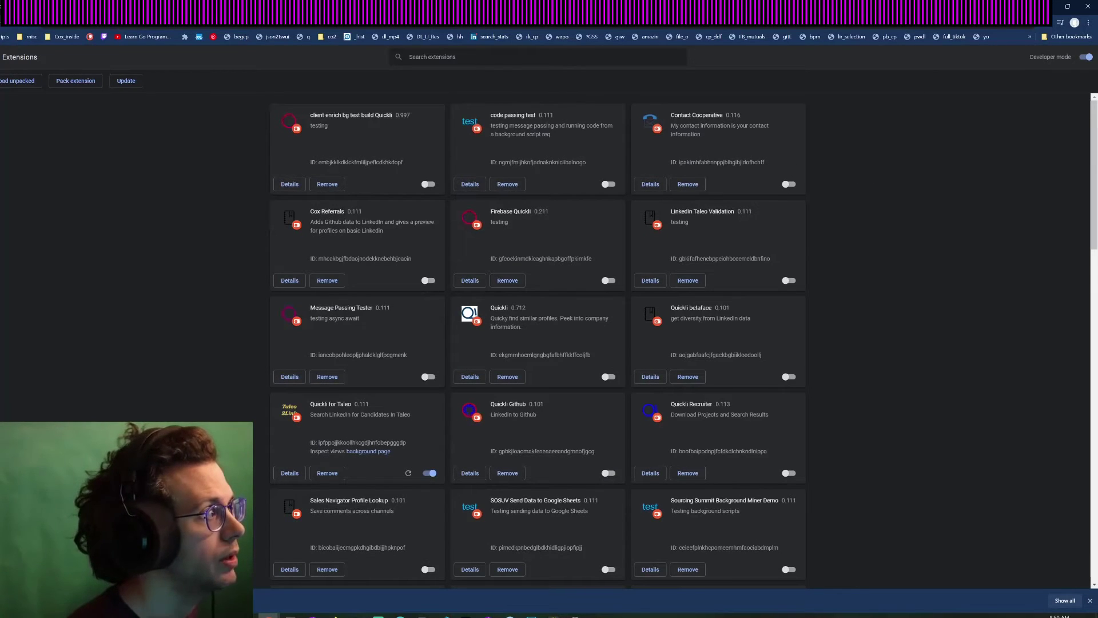
Load the unpacked extension from the inner Quickli For Everything folder within Quickli For Everything 20 Jan 2021 in Downloads, and check its card.
click(40, 80)
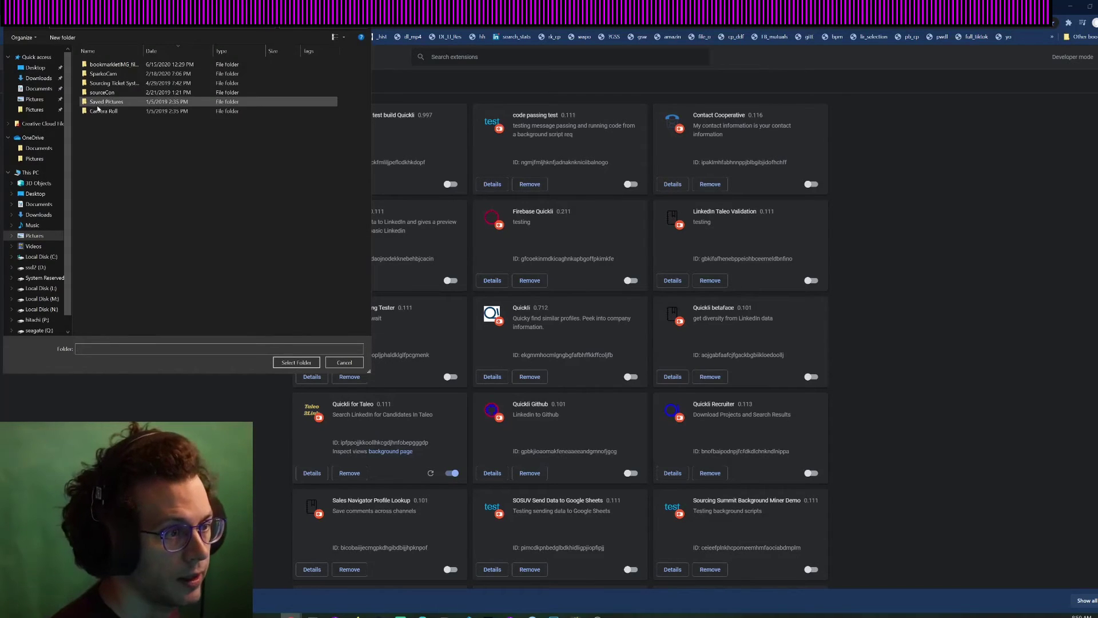
click(38, 215)
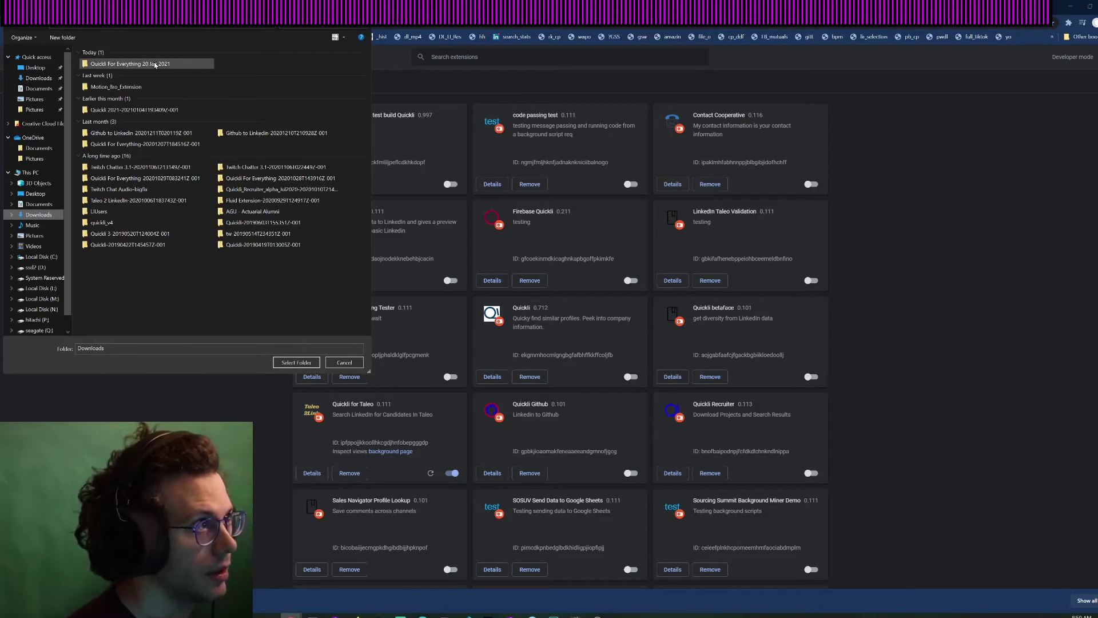
double_click(155, 64)
drag(243, 10, 646, 111)
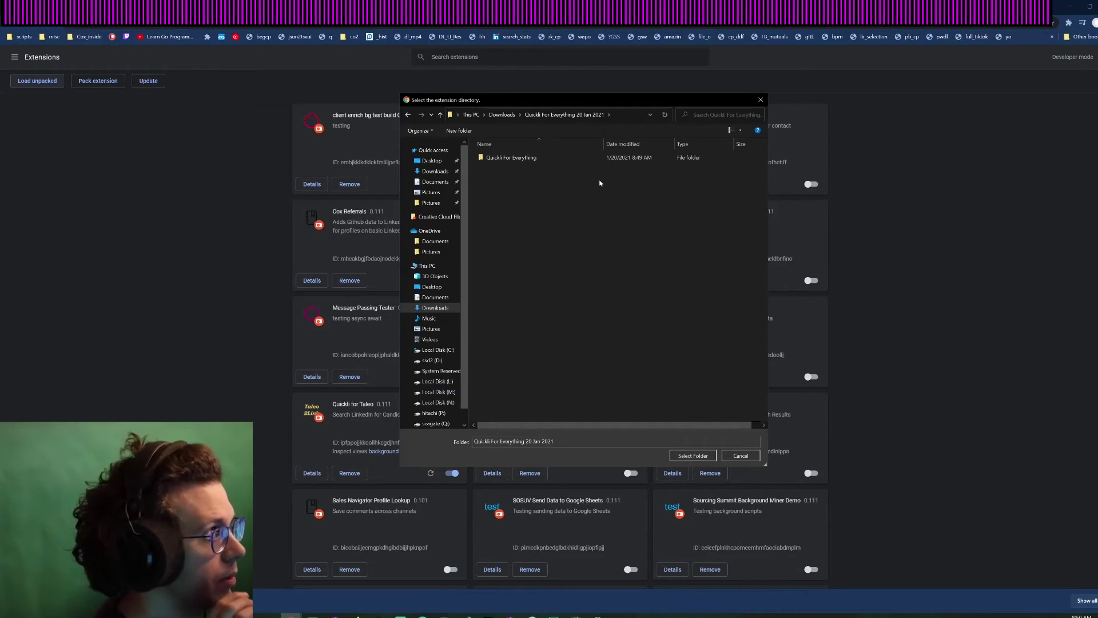
double_click(522, 158)
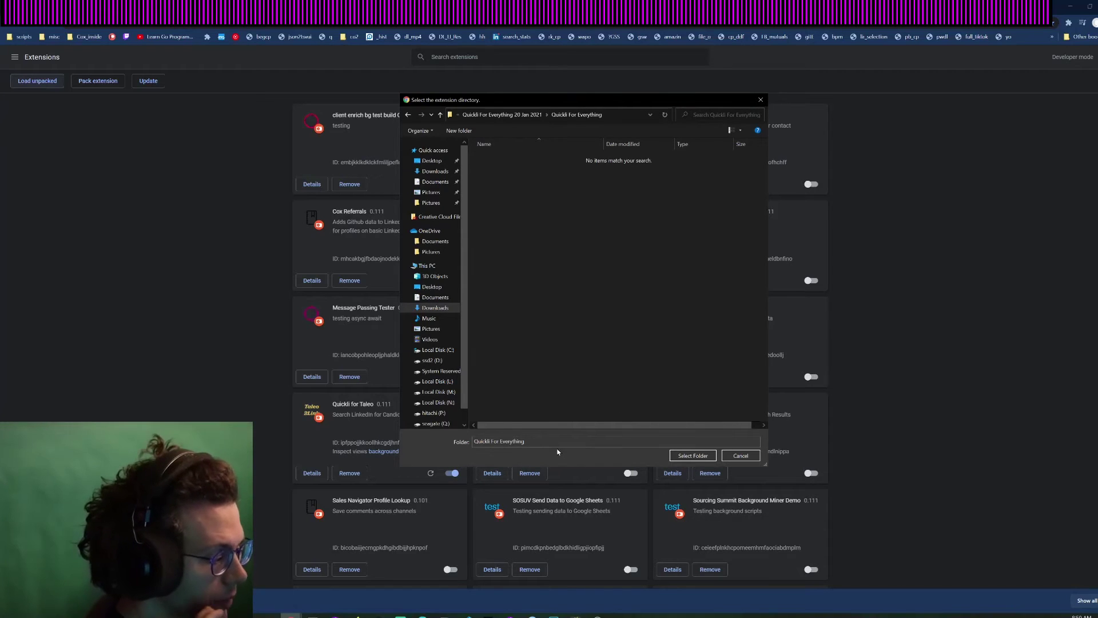
drag(548, 442, 461, 458)
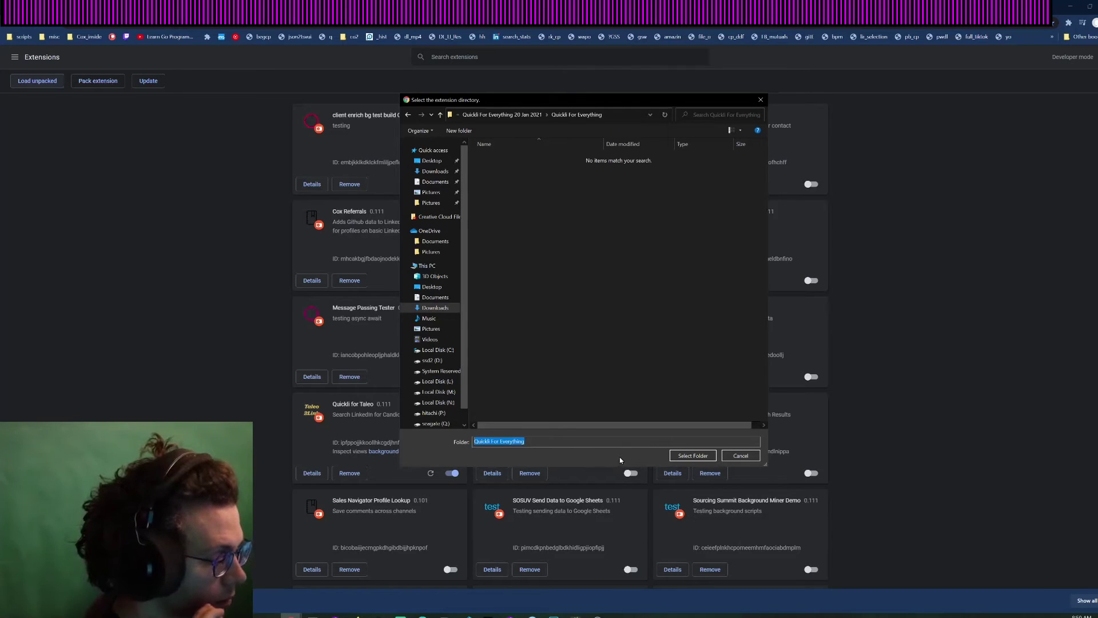
click(693, 455)
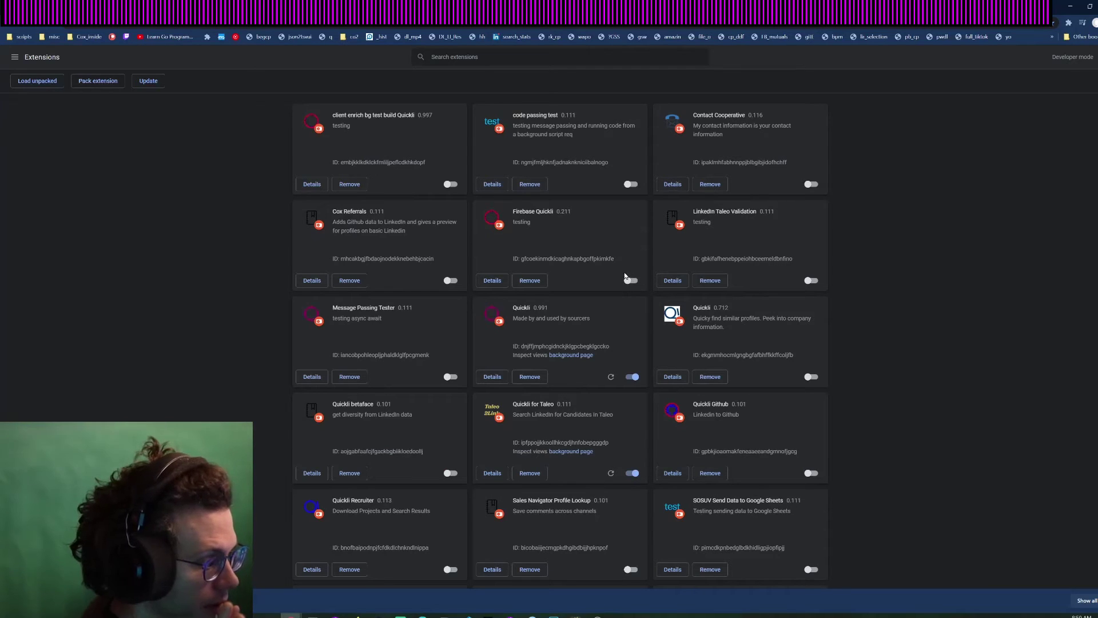
drag(614, 342, 571, 311)
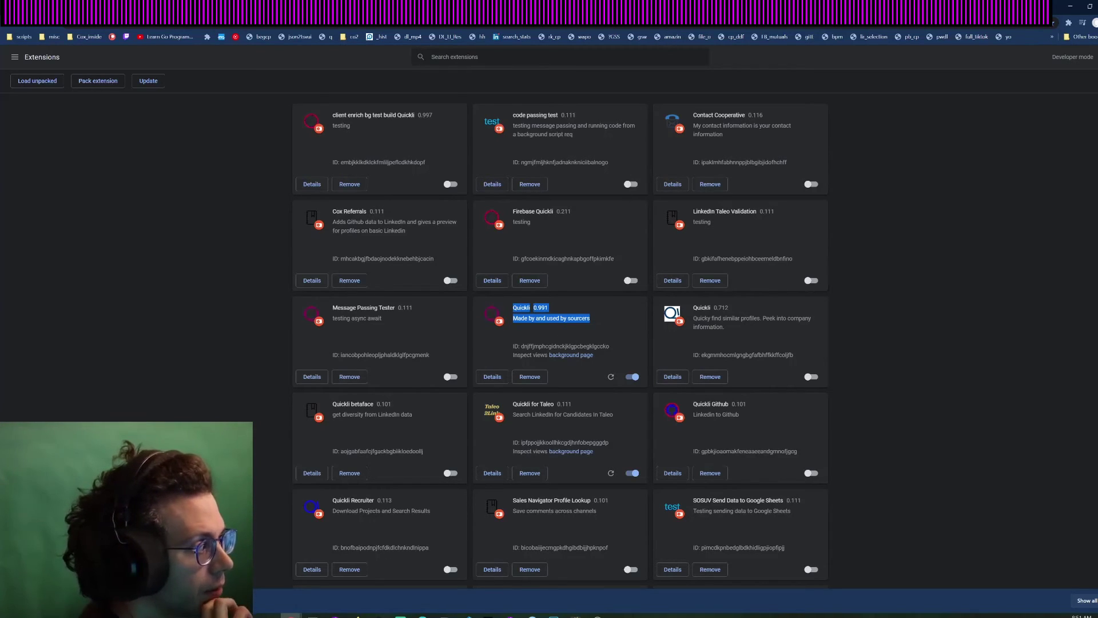
Open LinkedIn in a new browser tab.
key(ctrl+t)
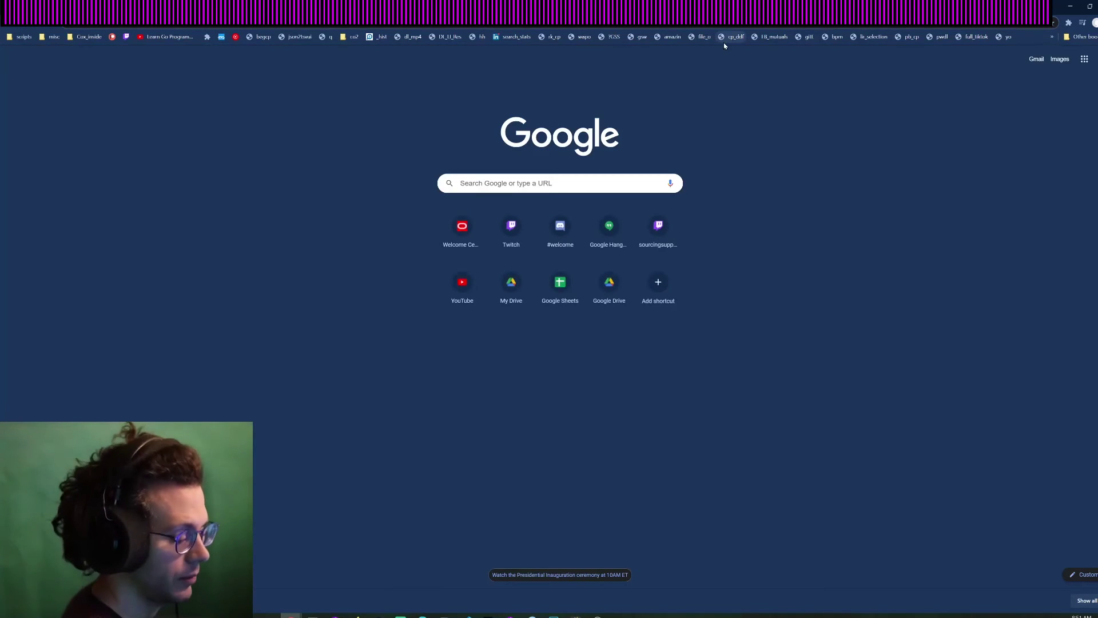
text(link)
key(Return)
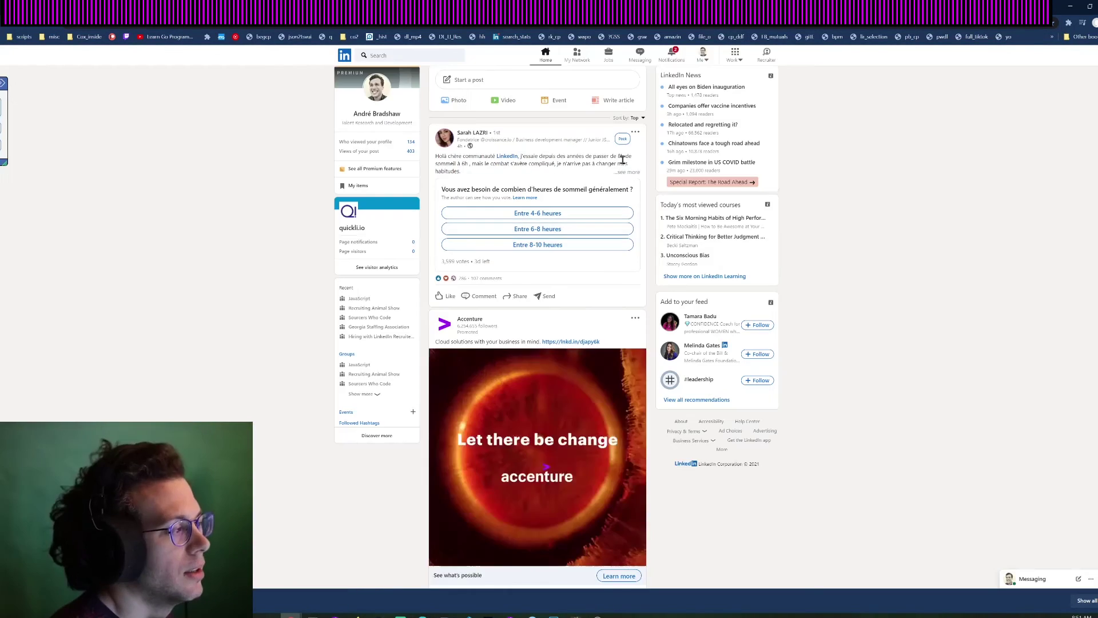
Expand the Quickli panel on the LinkedIn page, move it lower and away from the page edge, and collapse it again.
click(3, 84)
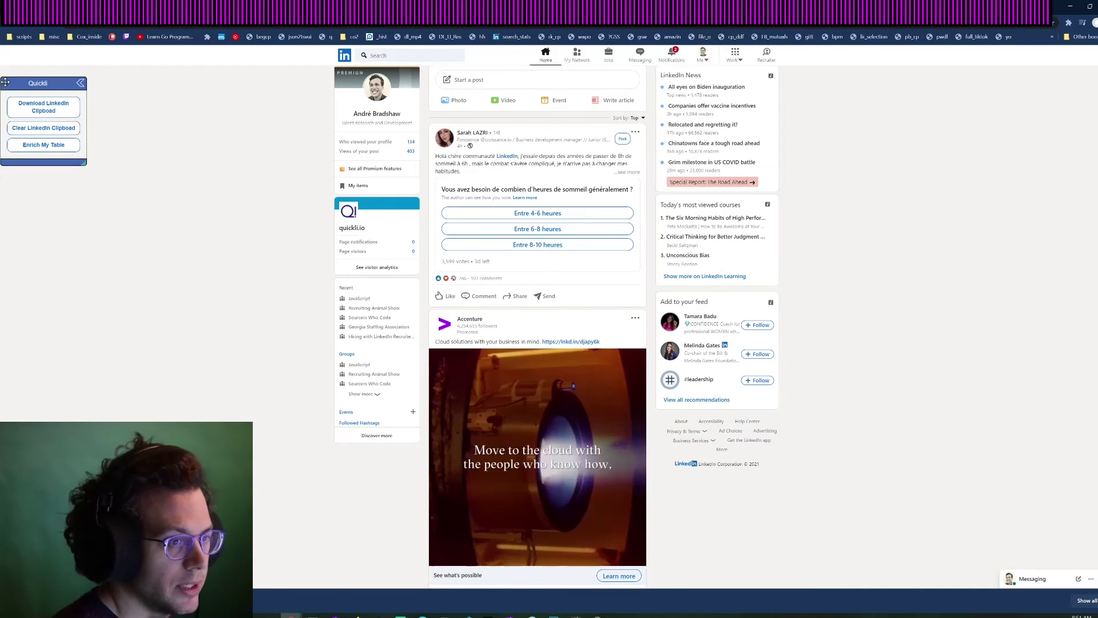
drag(49, 83, 184, 169)
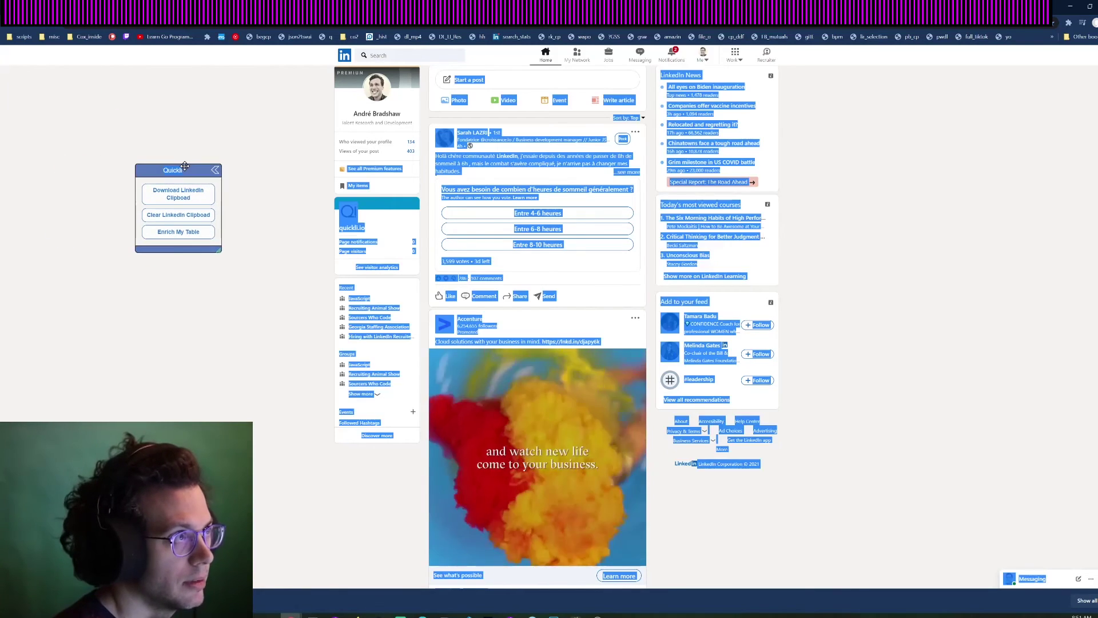
click(217, 170)
triple_click(912, 215)
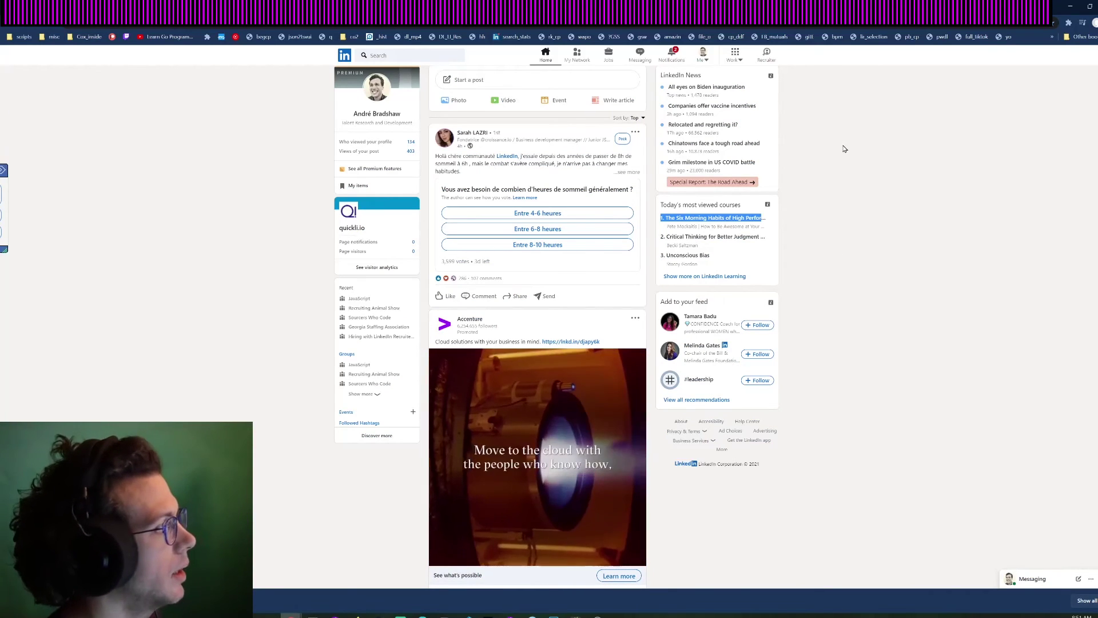
click(984, 193)
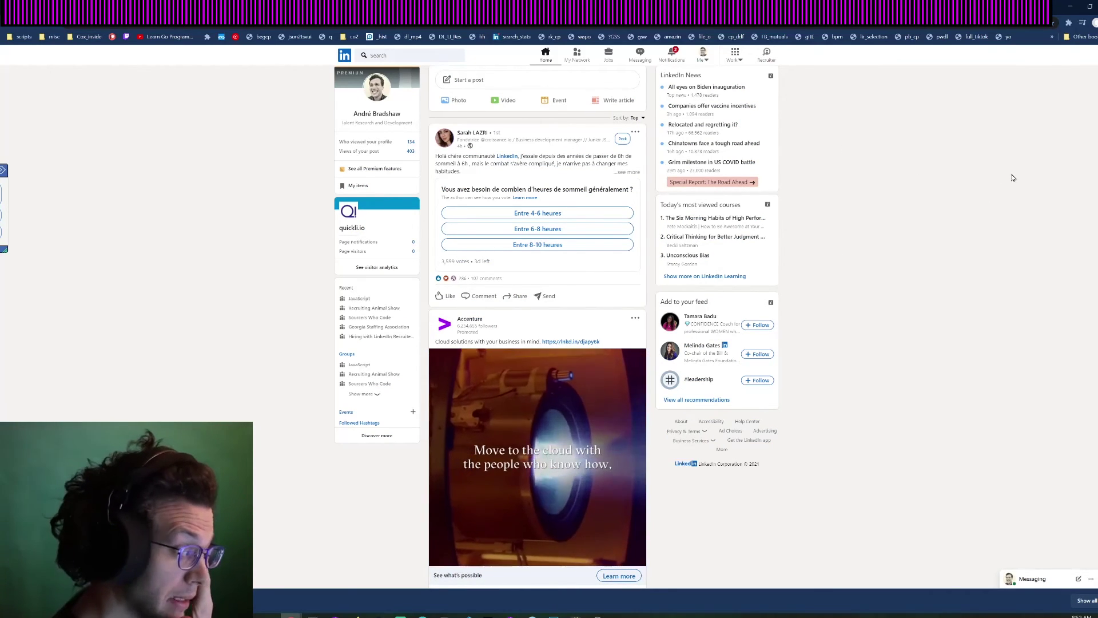